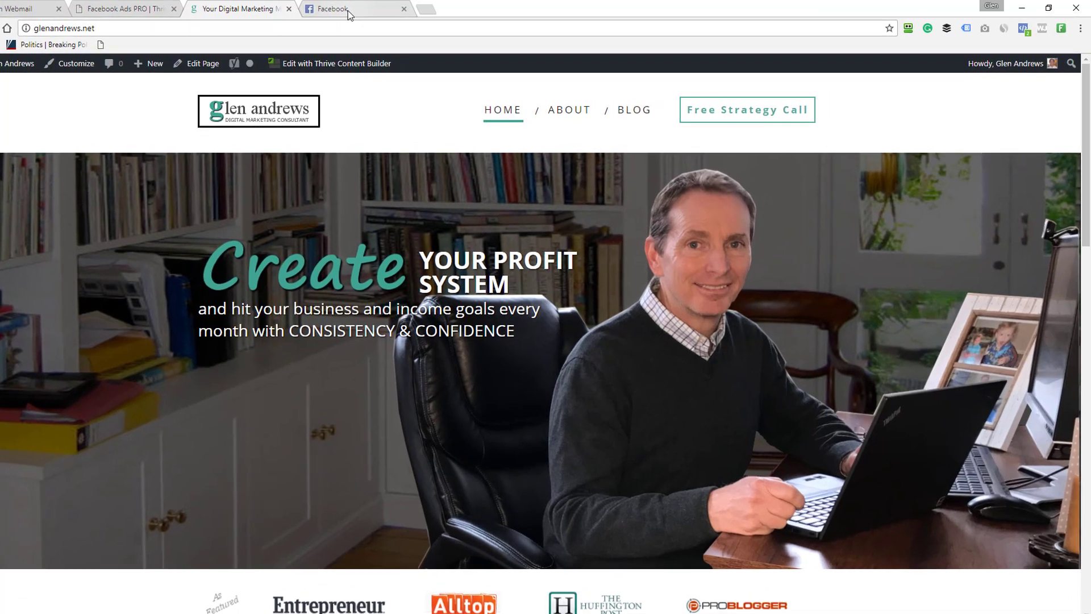
Step: Switch to the open Facebook page and start creating a new ad
left_click(389, 9)
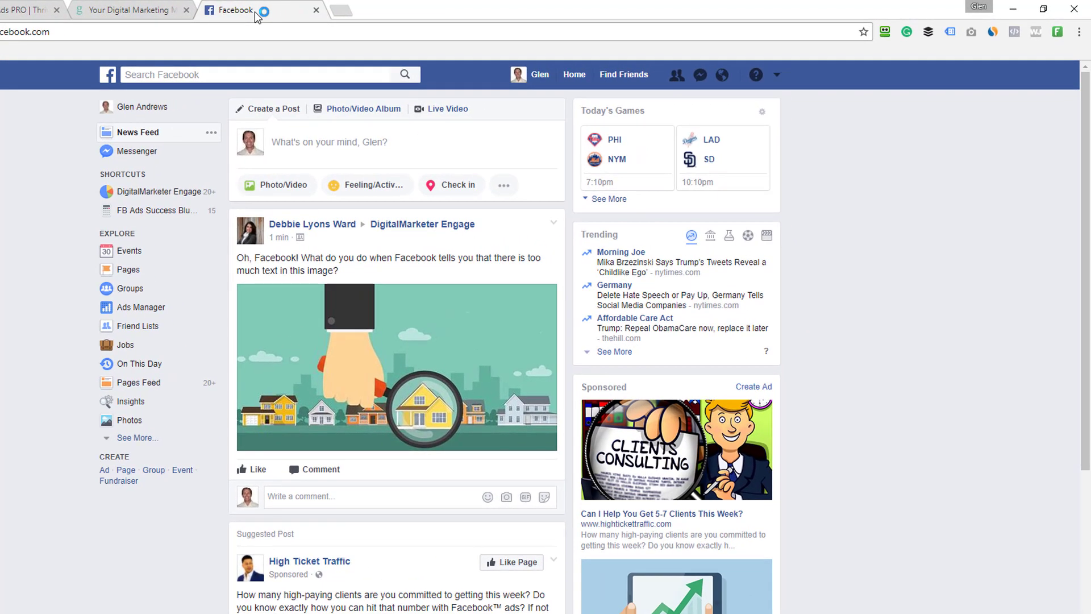
left_click(779, 76)
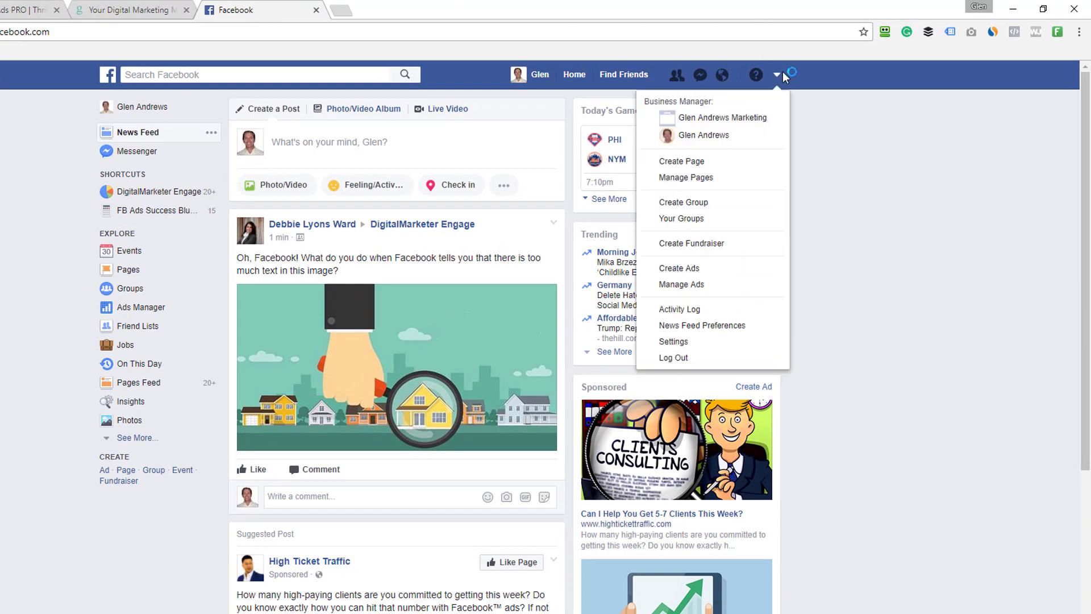
left_click(680, 268)
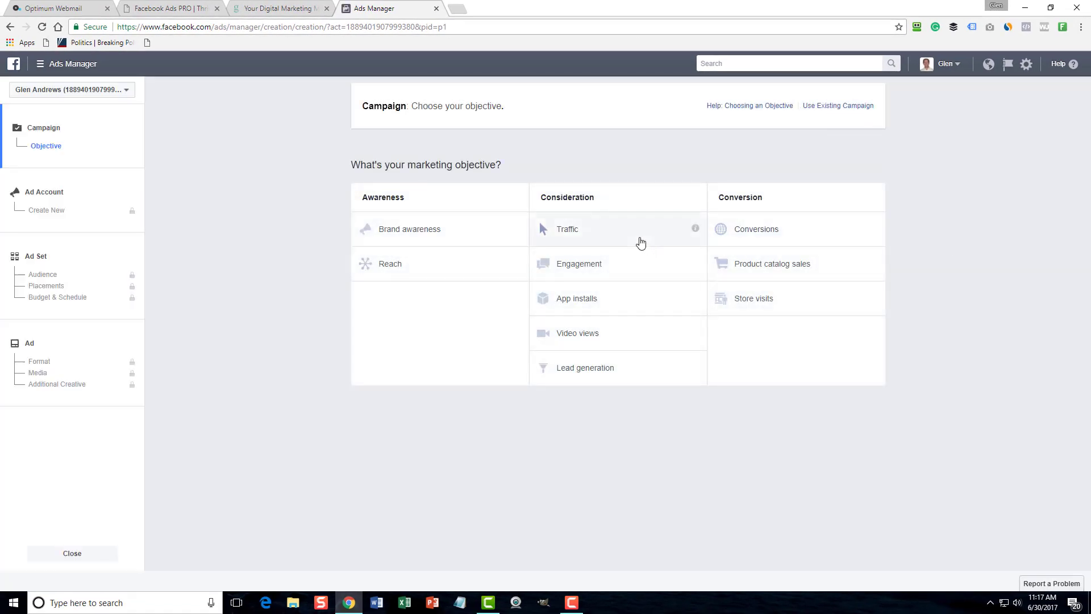
Step: Switch to a different ad account and start a campaign with the Traffic objective, keeping the default campaign name
left_click(102, 94)
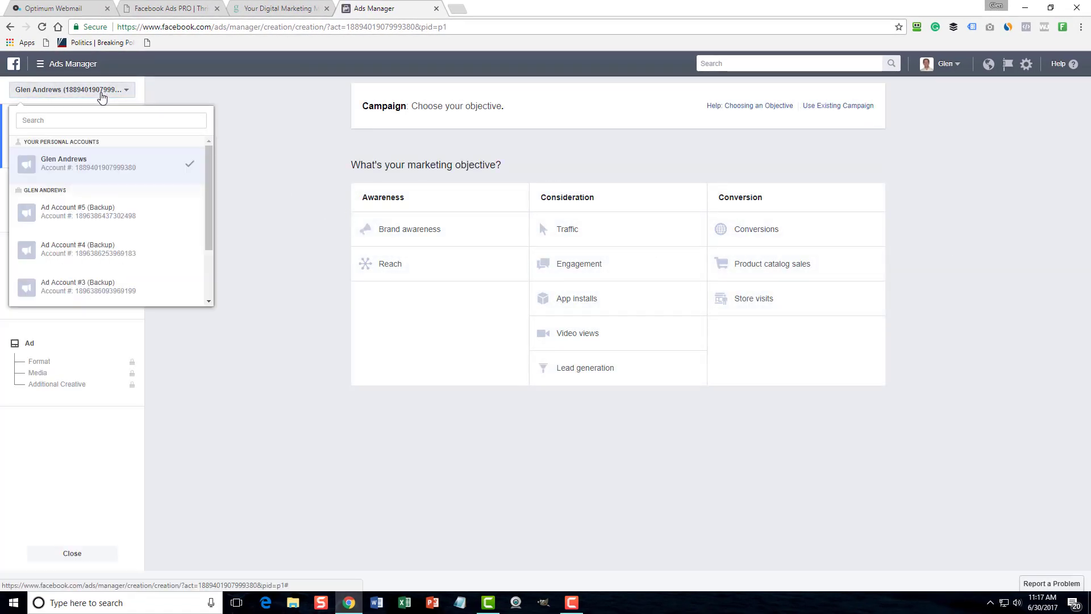
scroll(122, 244, "down", 4)
left_click(85, 291)
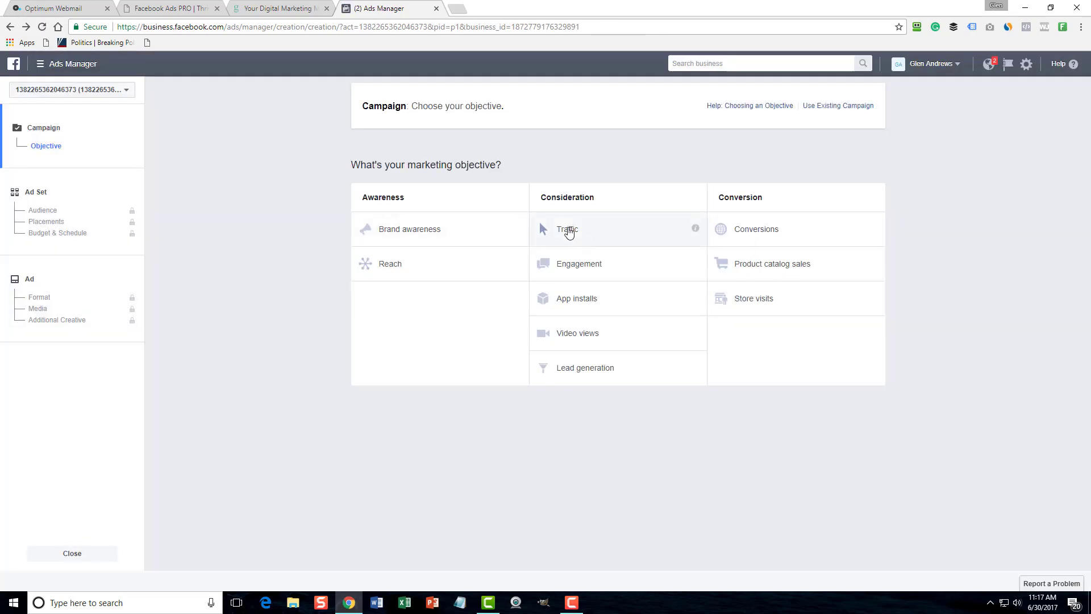
left_click(575, 234)
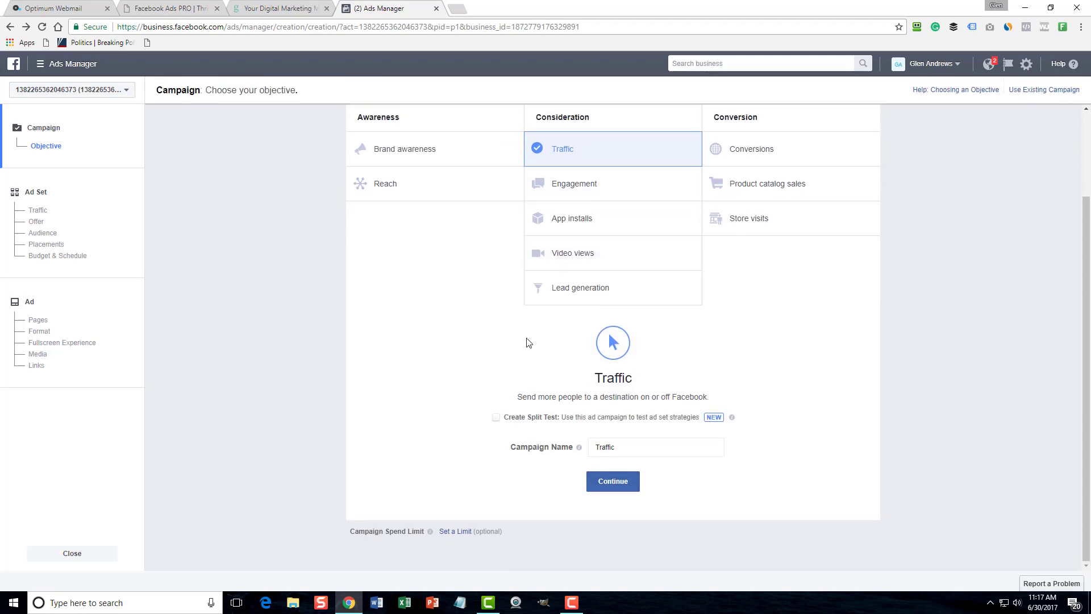
left_click(612, 483)
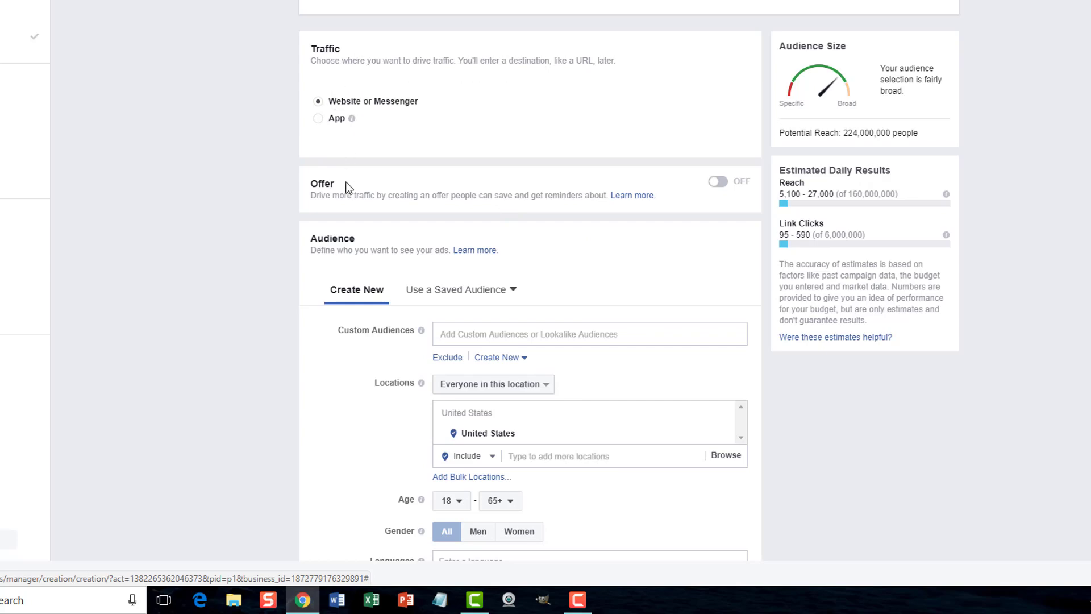
Step: Change the ad set's placements from automatic to Edit Placements
scroll(345, 250, "down", 9)
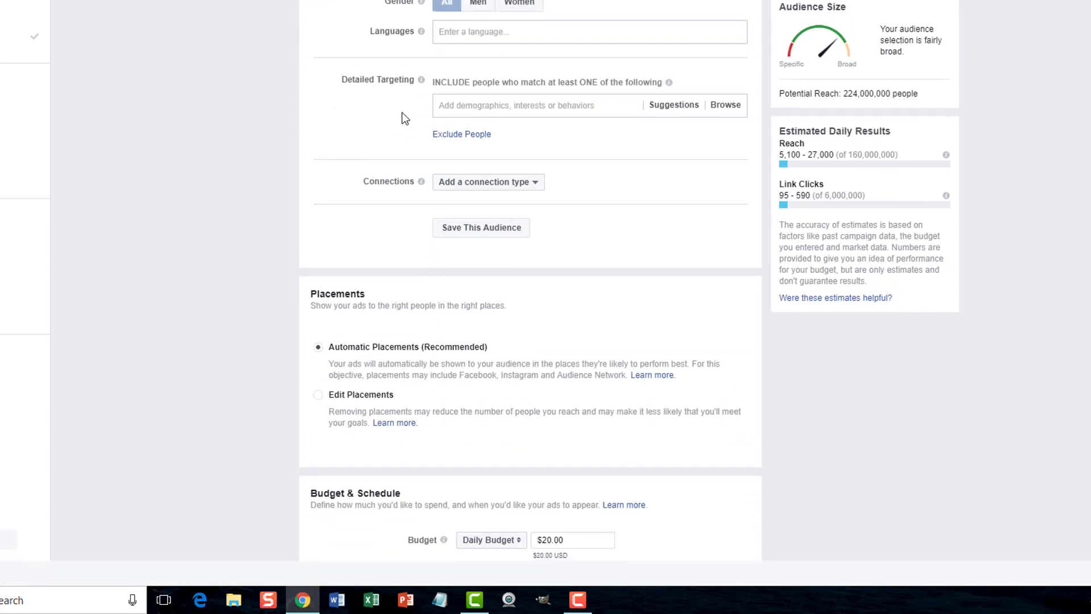
scroll(401, 111, "down", 2)
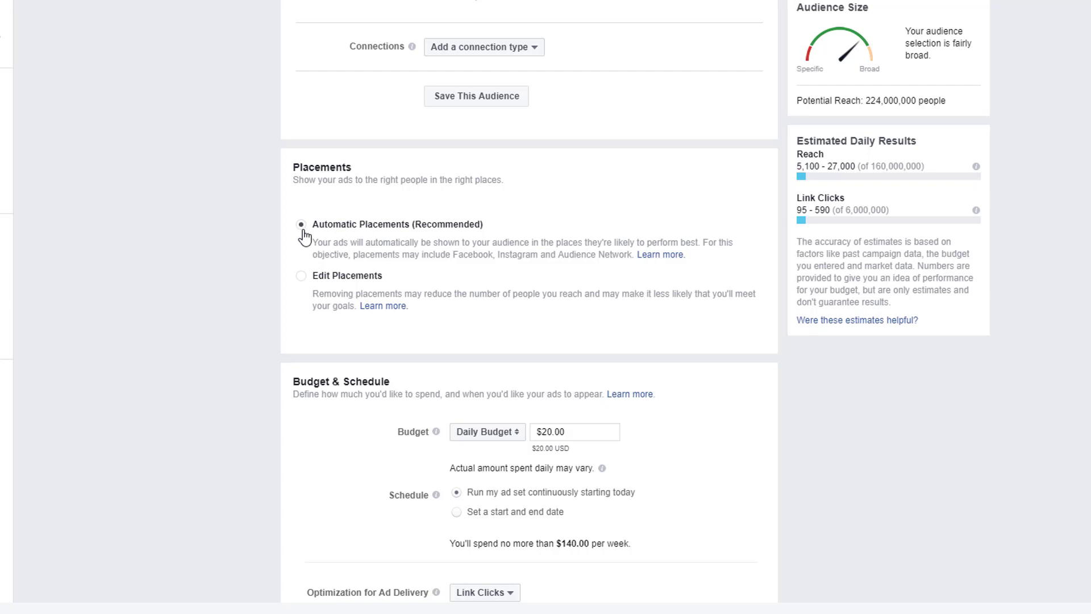
left_click(301, 278)
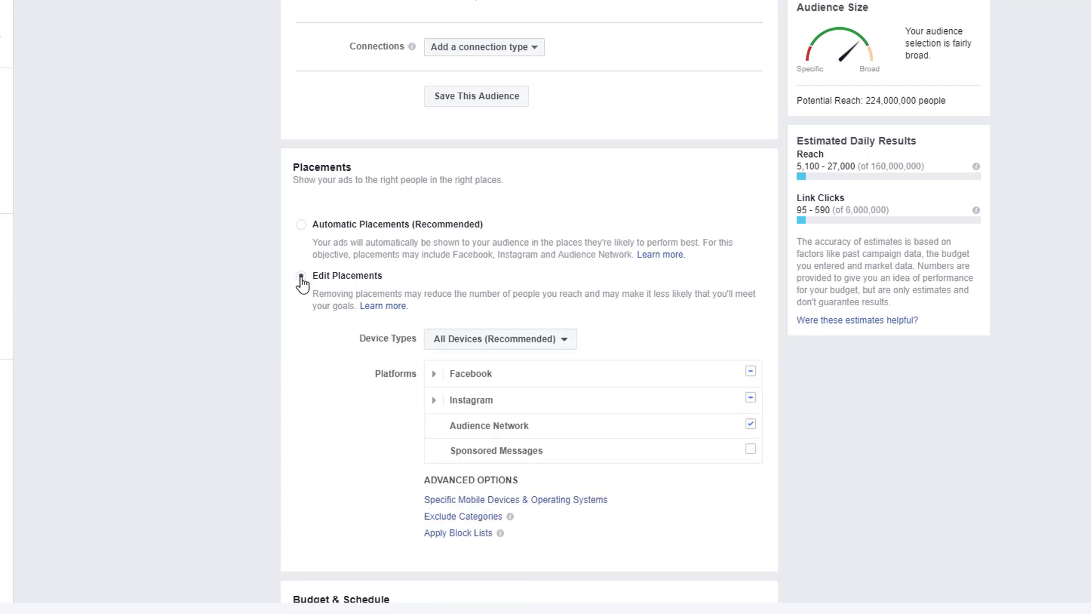
scroll(347, 292, "down", 3)
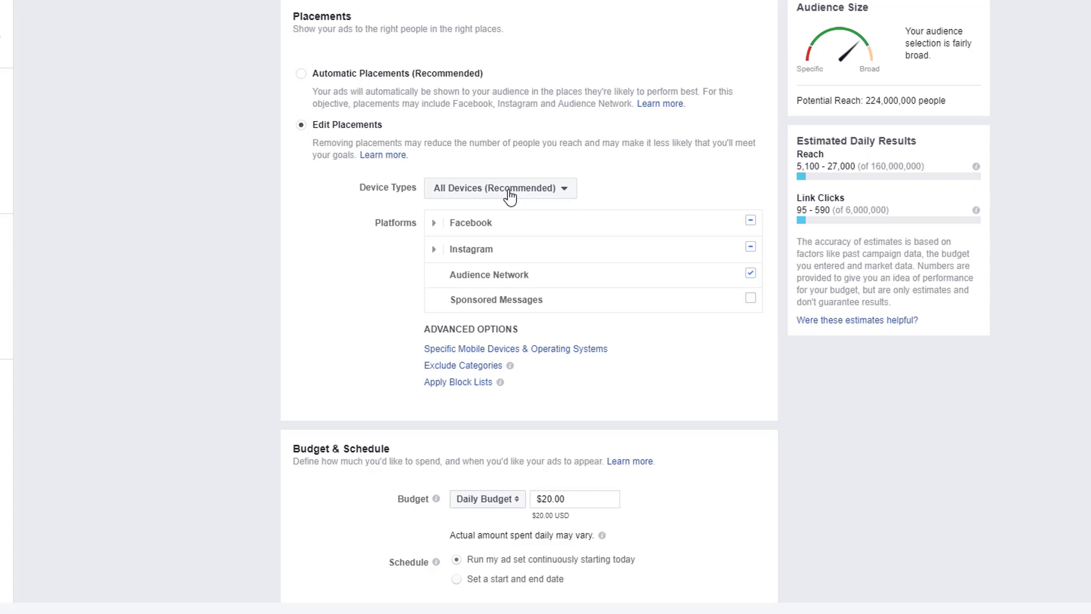
Step: Limit the device types to Desktop Only and remove the Right Column placement under Facebook
left_click(565, 191)
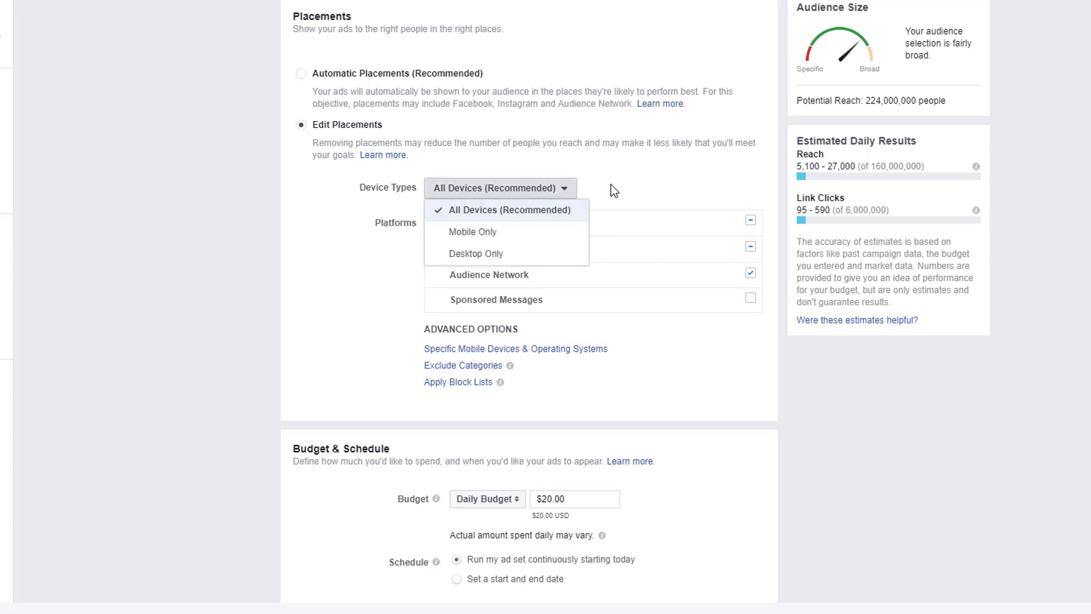
left_click(469, 254)
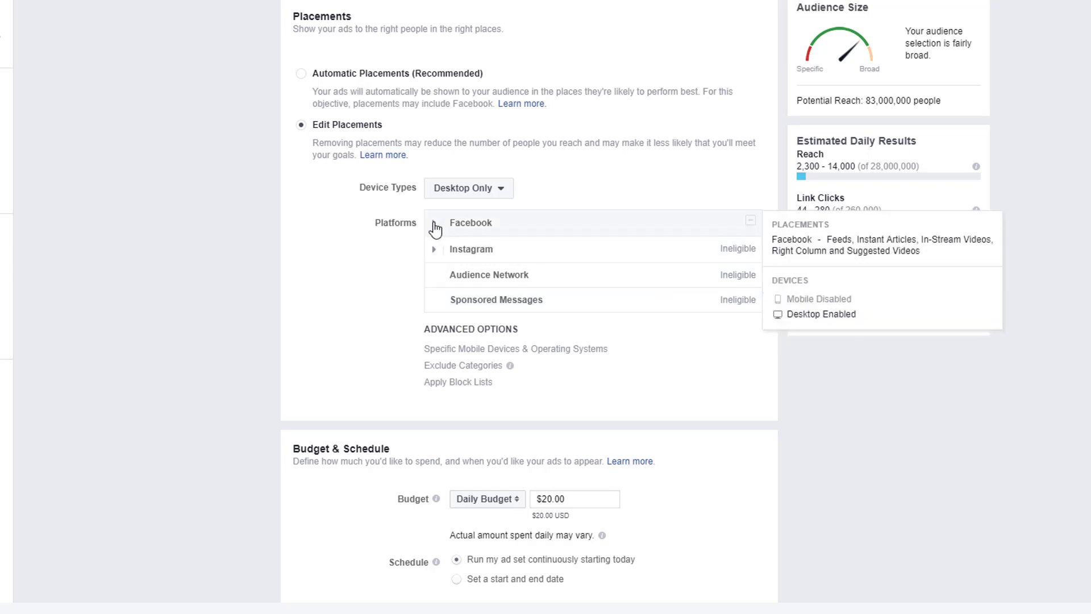
left_click(434, 223)
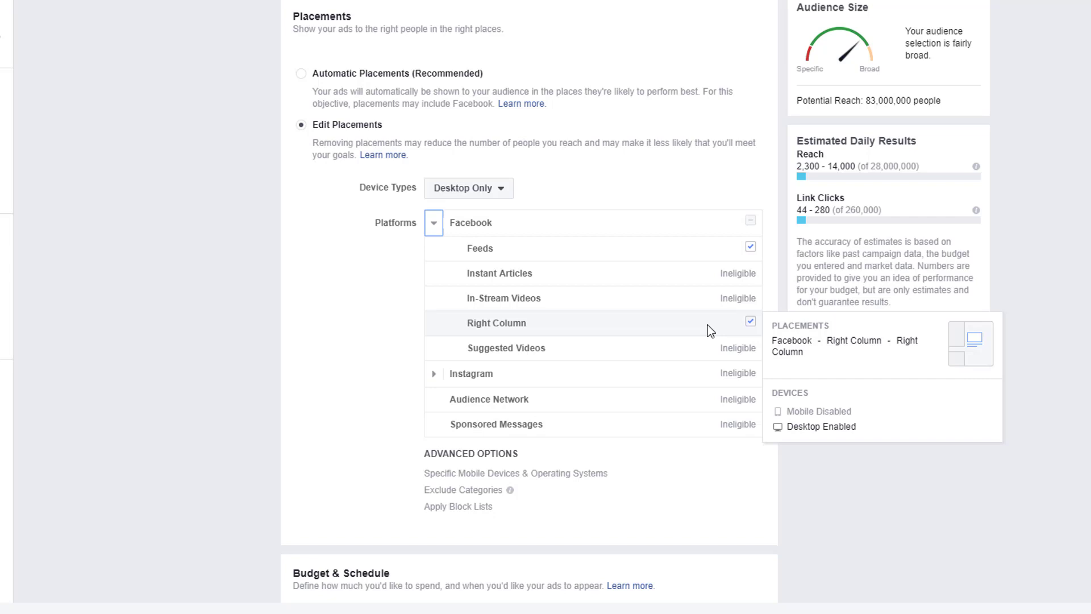
left_click(750, 323)
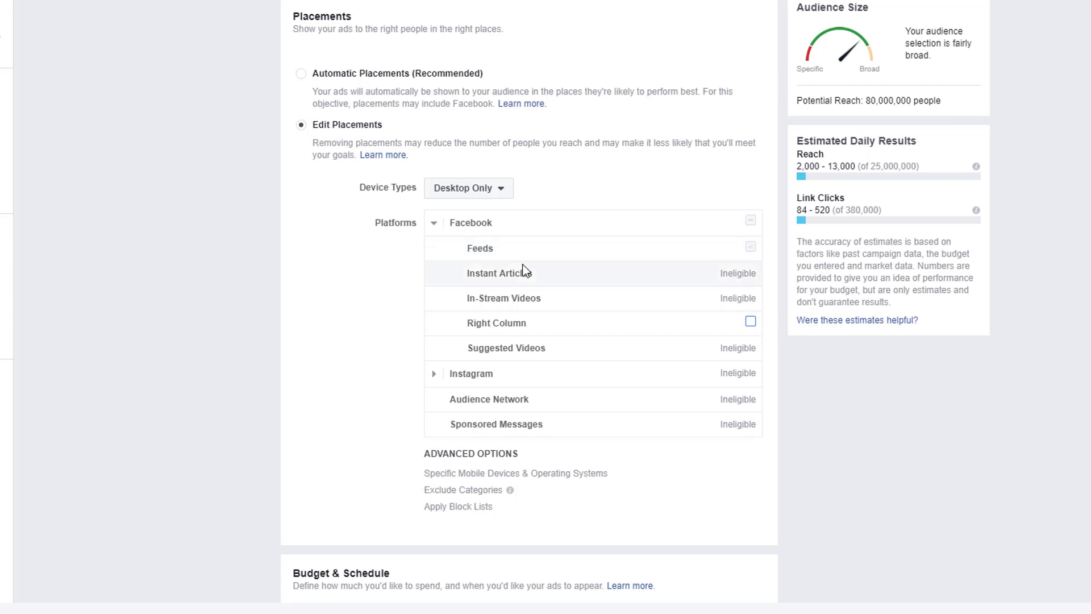
mouse_move(476, 248)
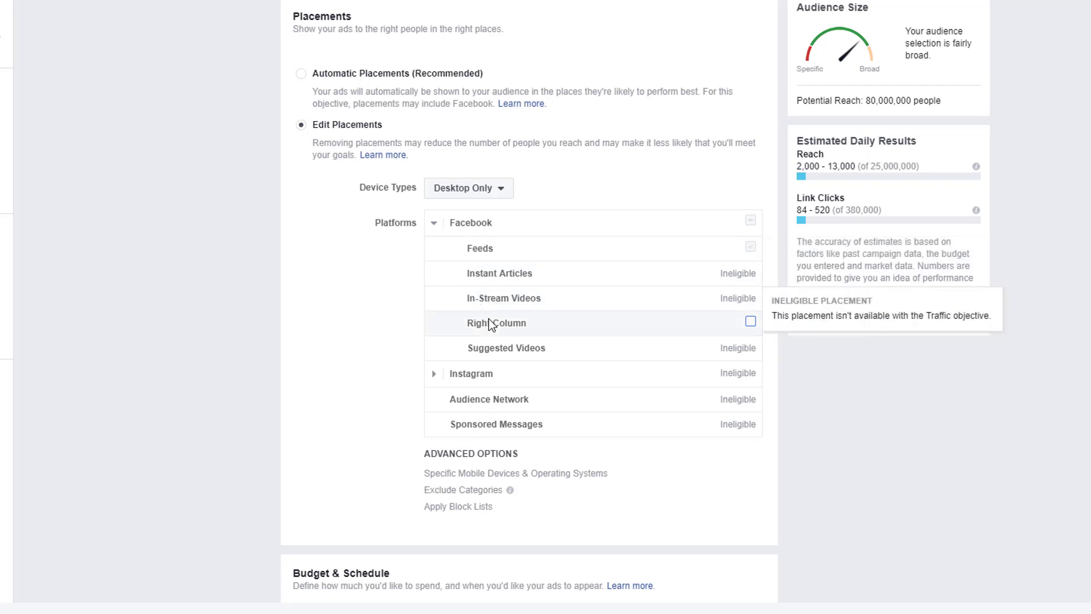
mouse_move(574, 333)
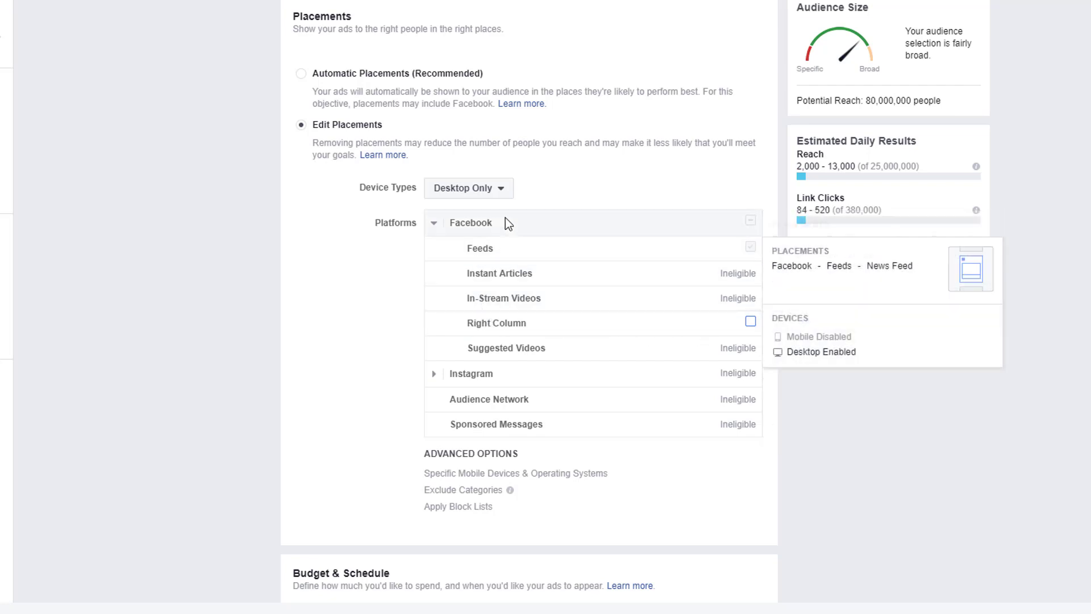
Step: Set the device types to All Devices and deselect Facebook Feeds, Instant Articles, Instagram and Audience Network, keeping Right Column
left_click(503, 191)
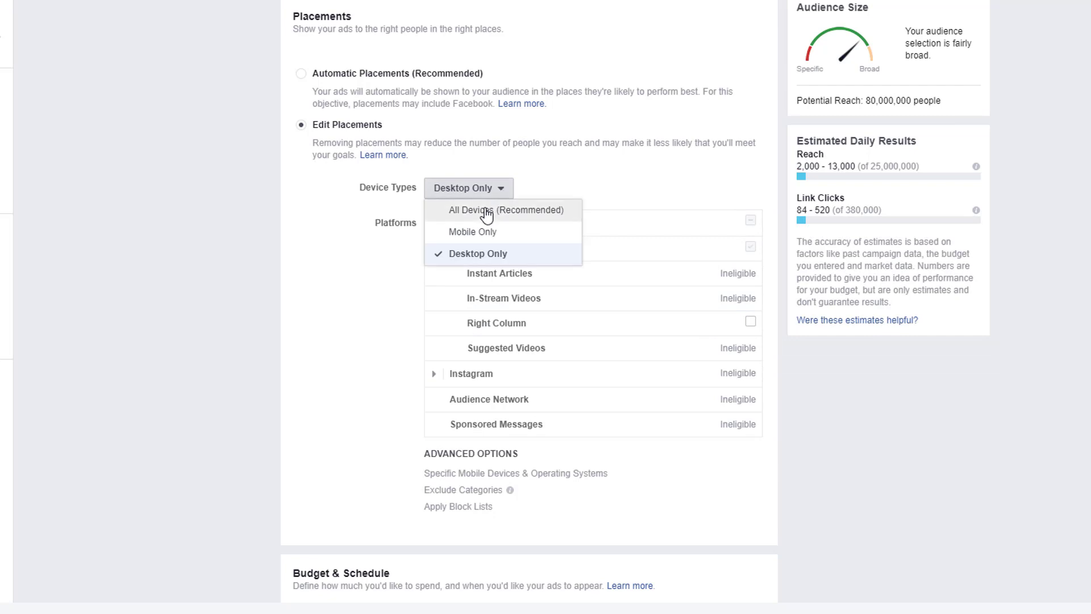
left_click(487, 211)
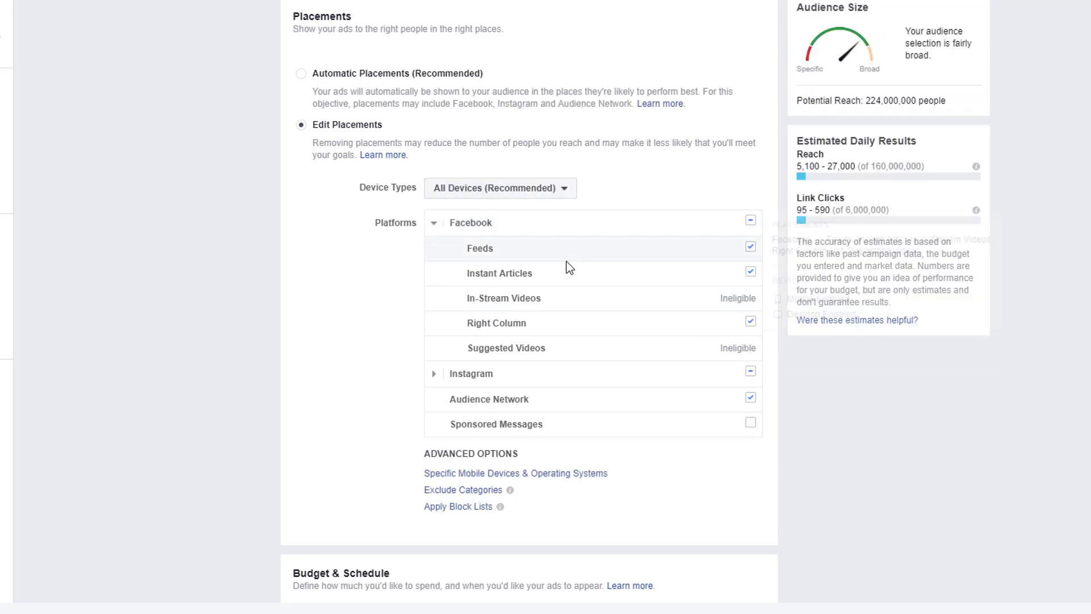
left_click(751, 247)
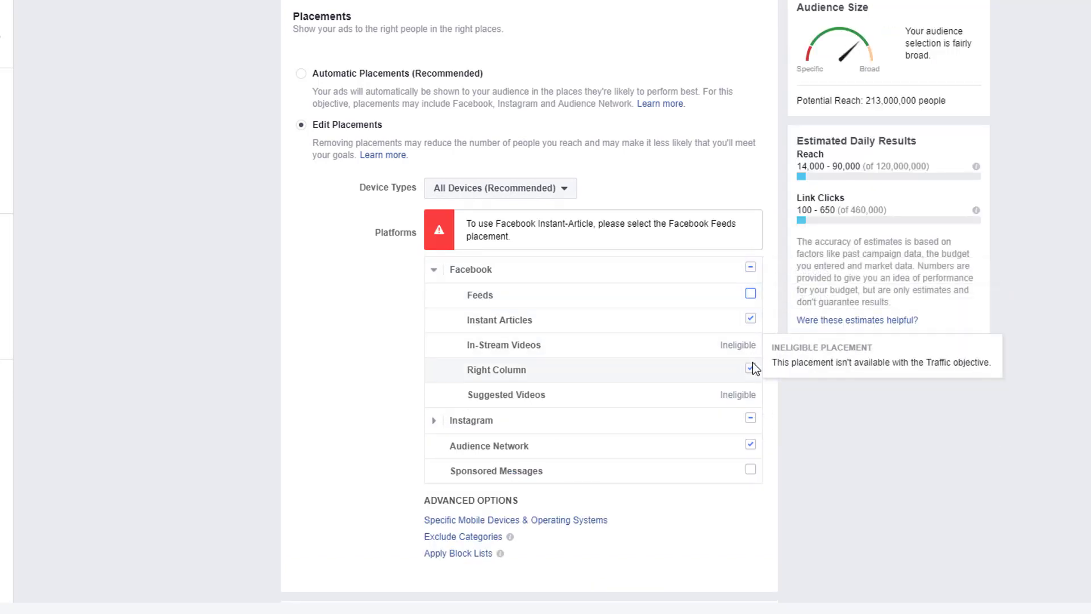
left_click(751, 319)
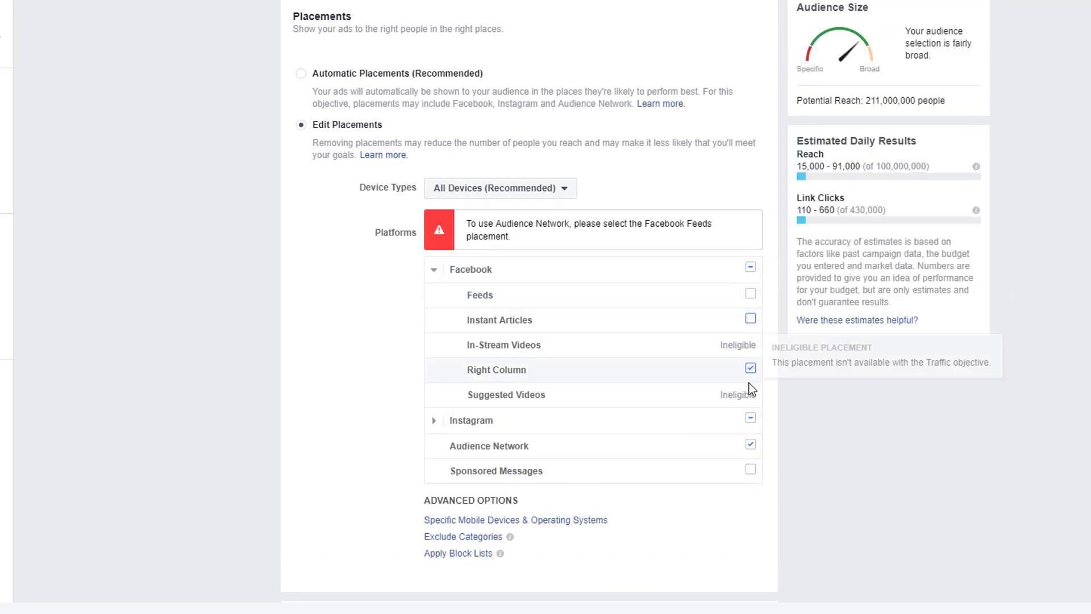
left_click(749, 419)
left_click(750, 444)
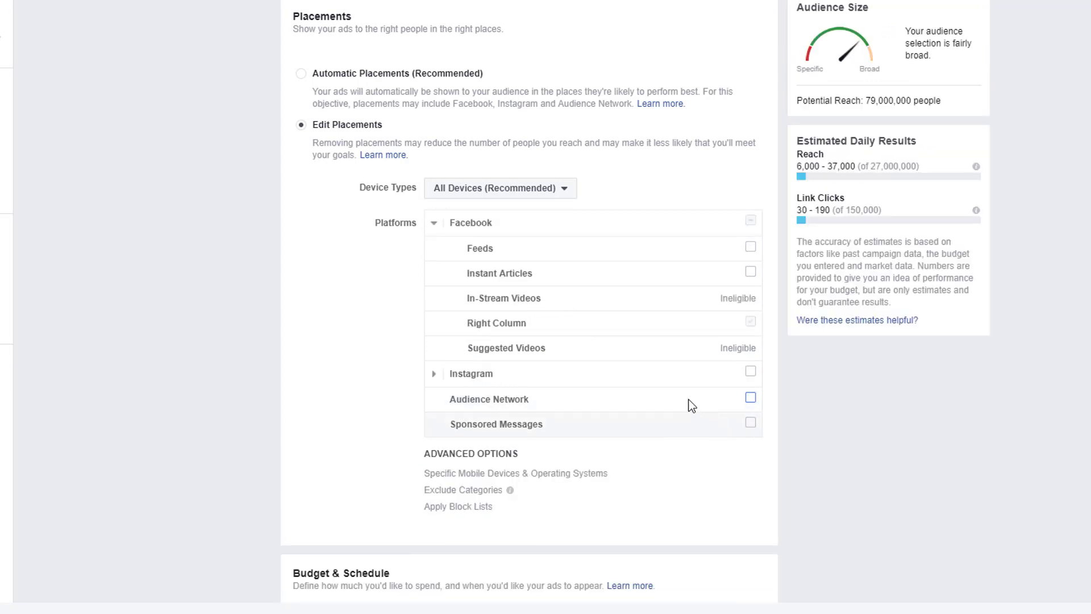
Step: Re-enable the Instagram placement alongside Facebook's Right Column
mouse_move(499, 326)
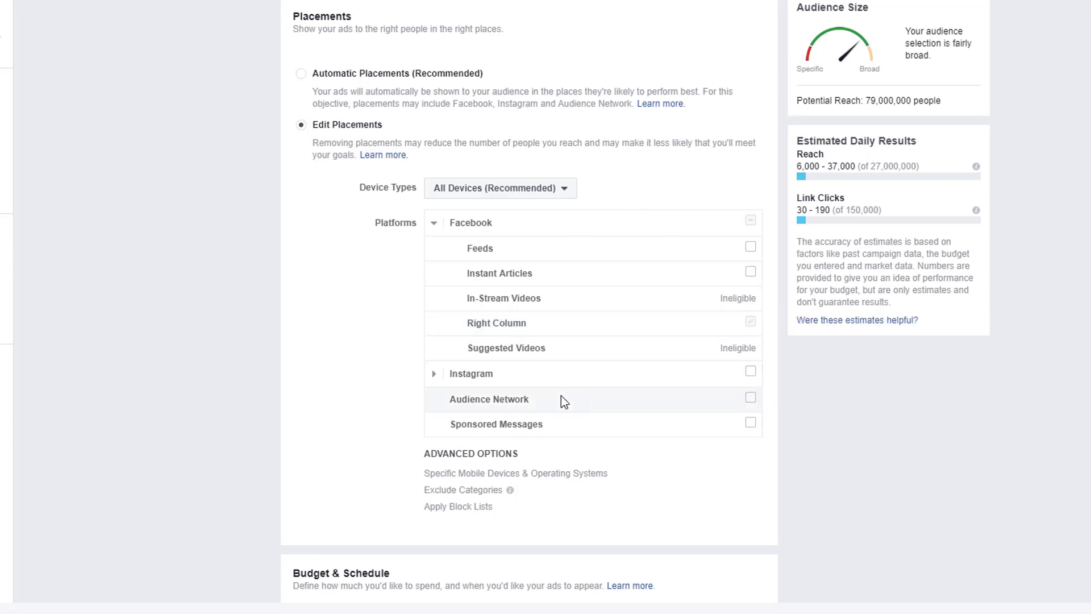
mouse_move(514, 395)
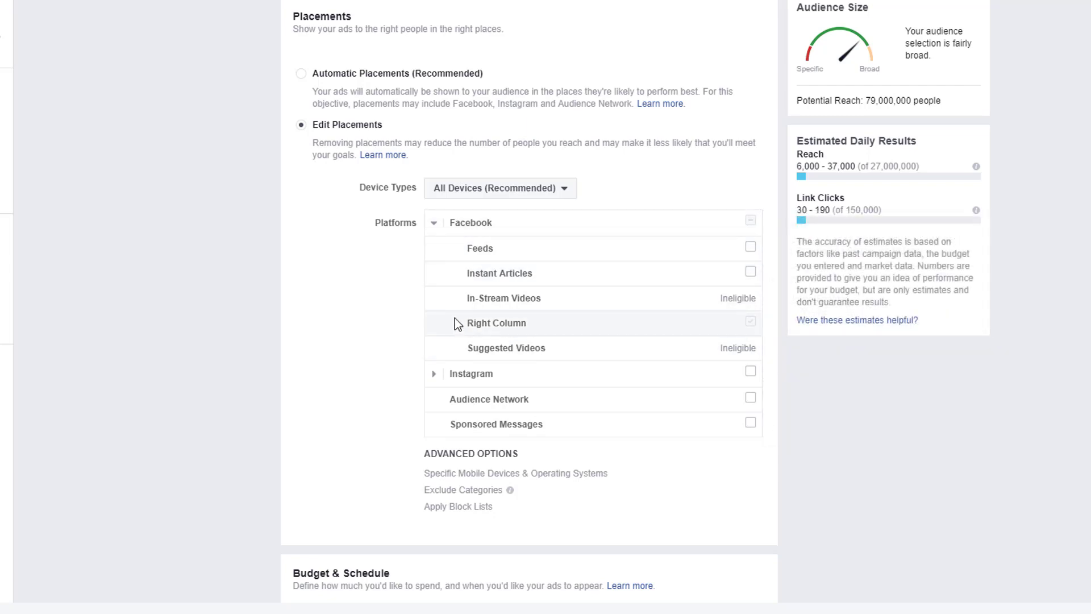
mouse_move(455, 372)
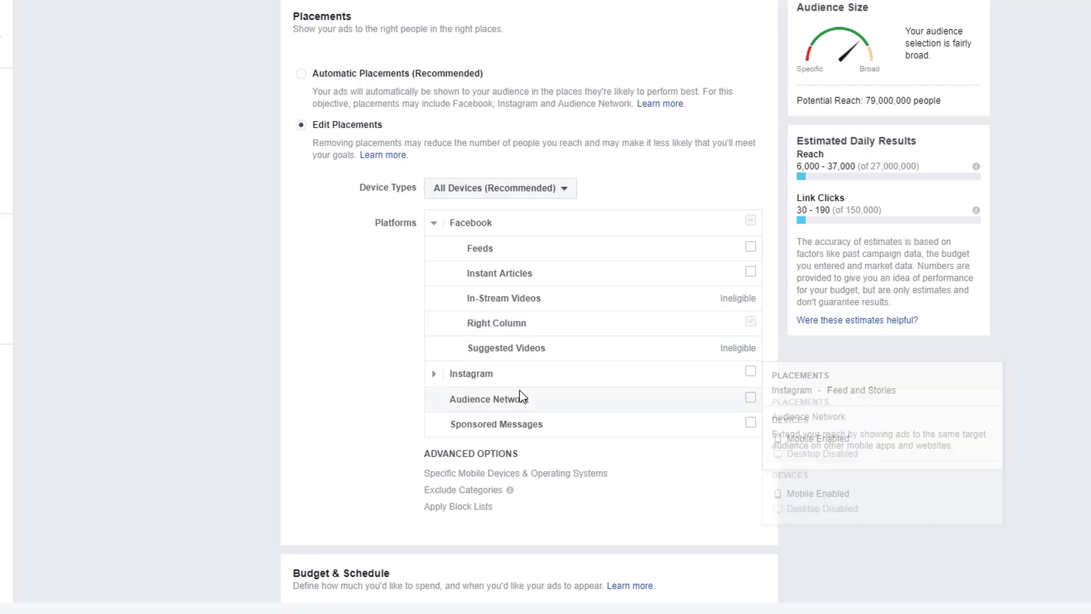
left_click(751, 372)
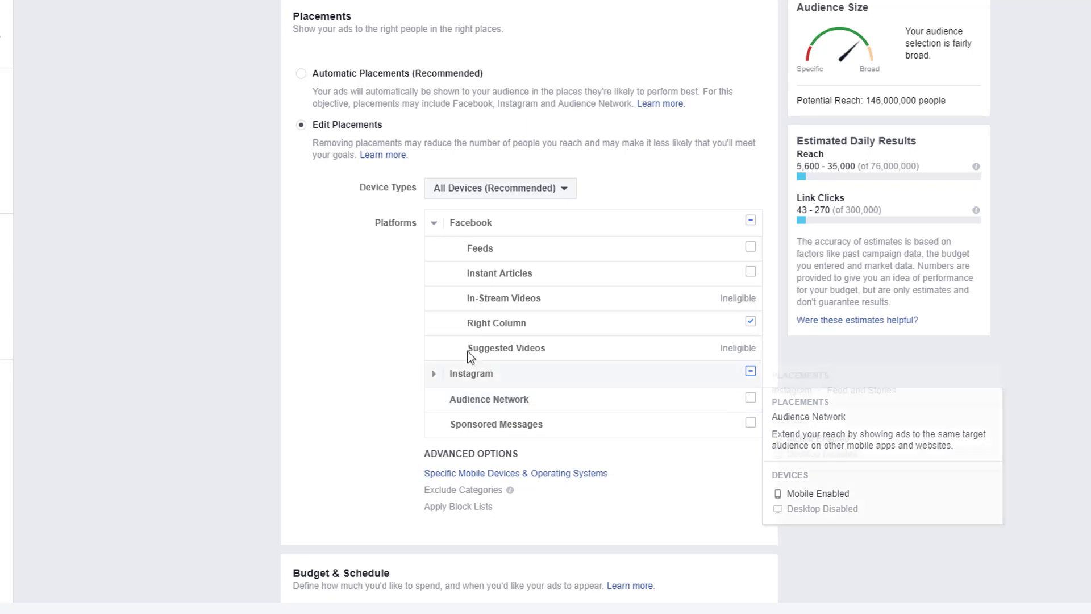
Step: Try adding the Audience Network placement without Facebook Feeds, and deselect it again
mouse_move(519, 250)
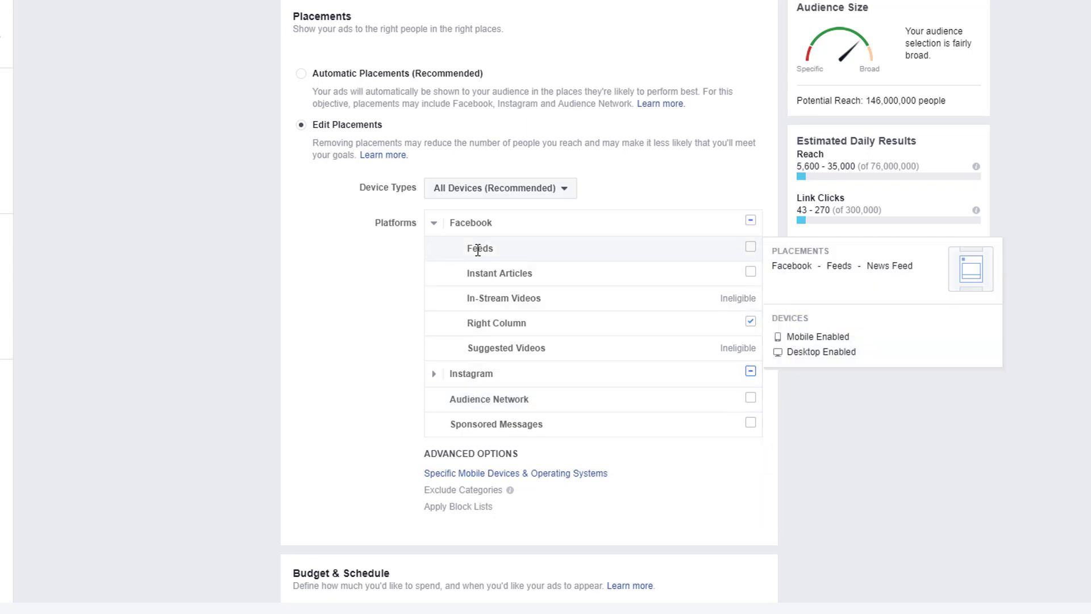
mouse_move(557, 331)
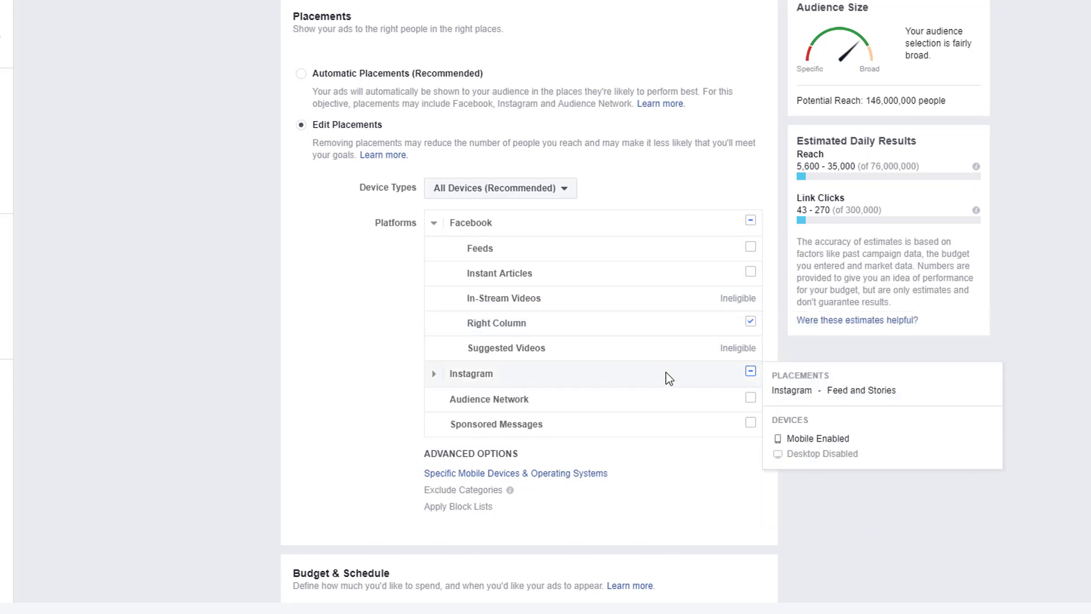
mouse_move(740, 399)
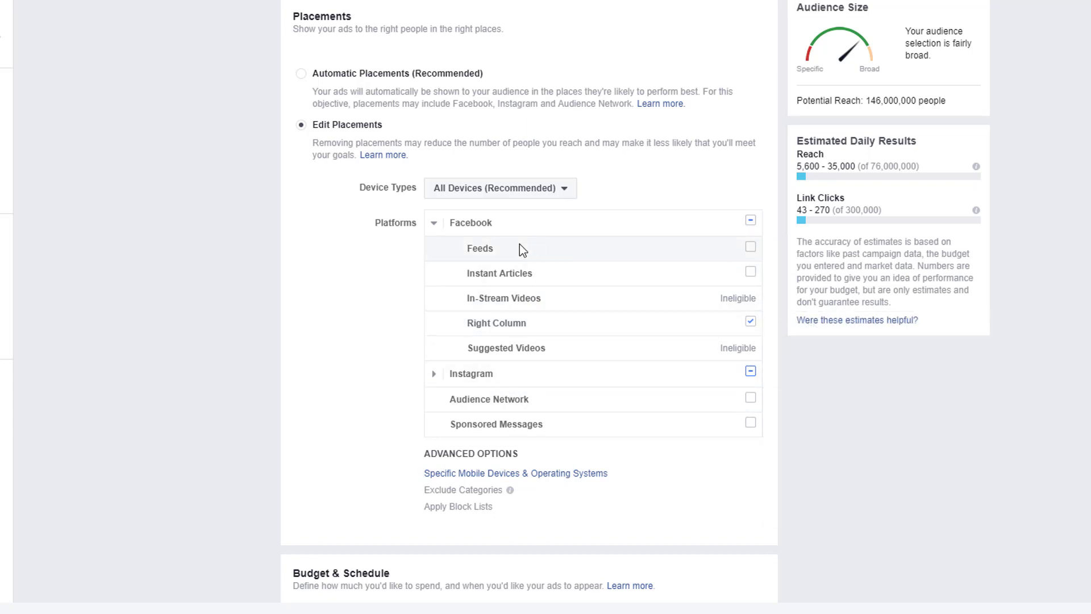
mouse_move(515, 219)
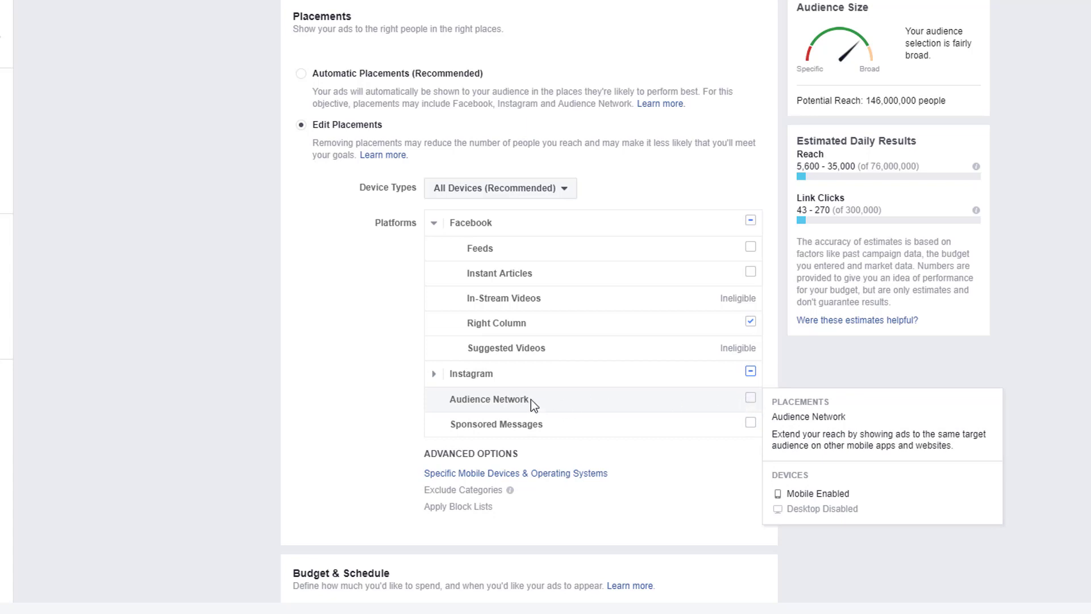
mouse_move(524, 399)
left_mouse_down()
mouse_move(451, 401)
mouse_move(544, 401)
left_mouse_up()
left_click_drag(530, 397, 440, 398)
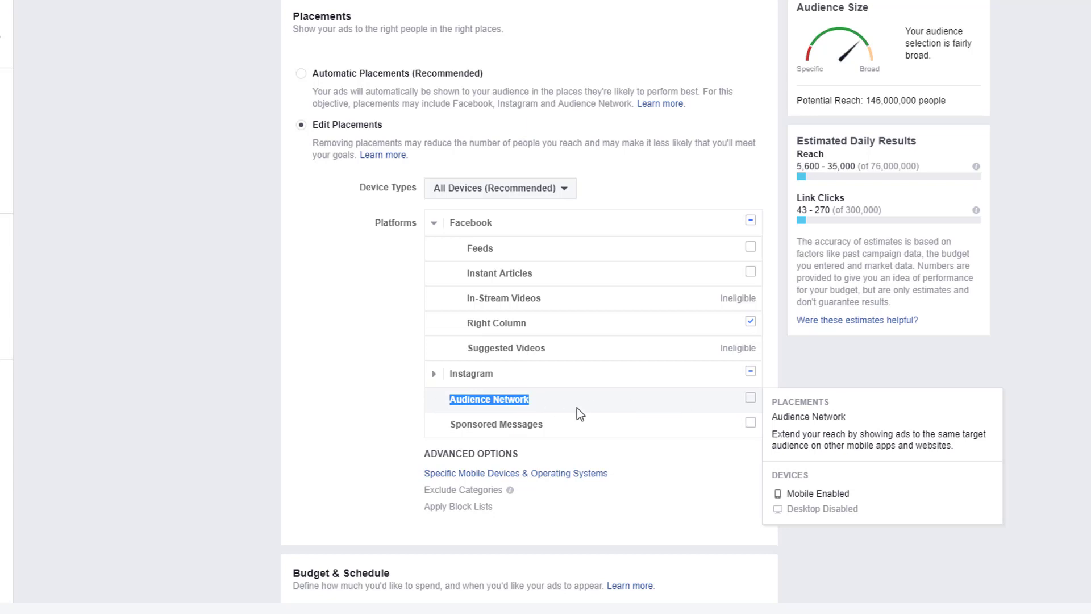
left_click(591, 406)
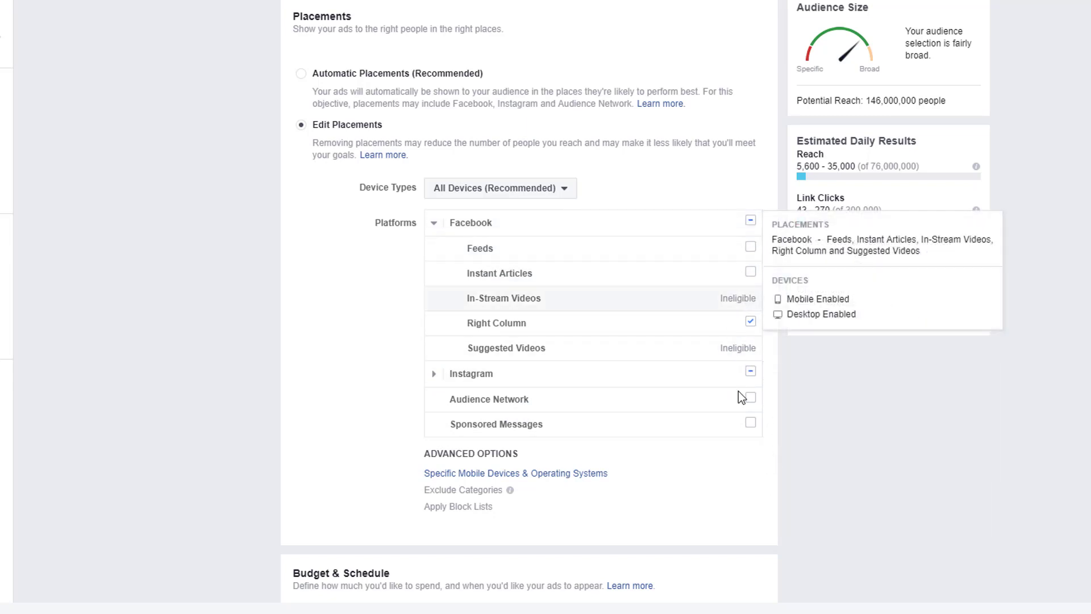
left_click(750, 398)
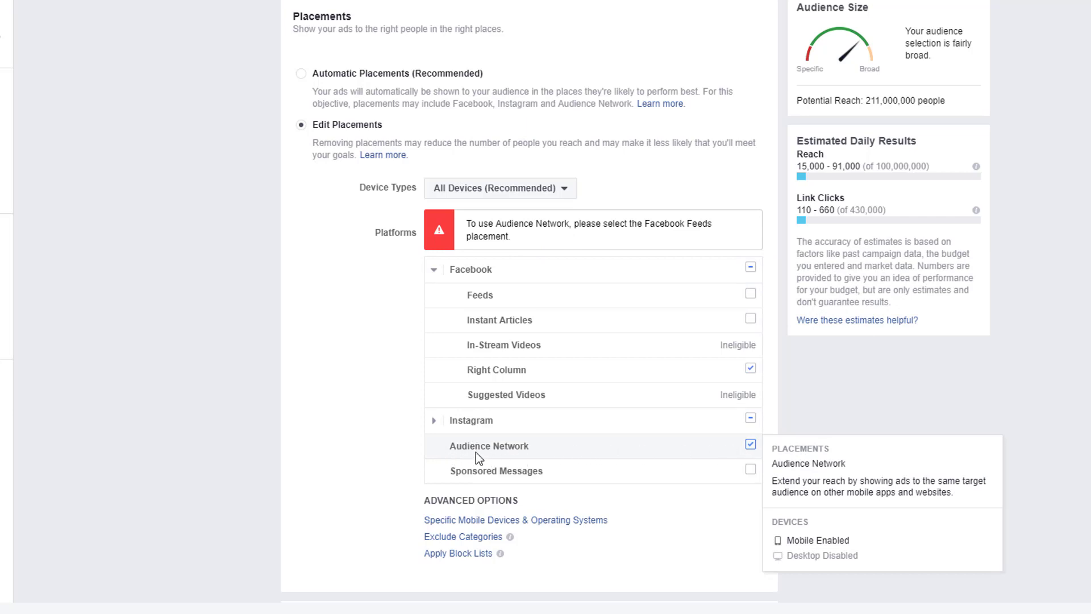
left_click(751, 445)
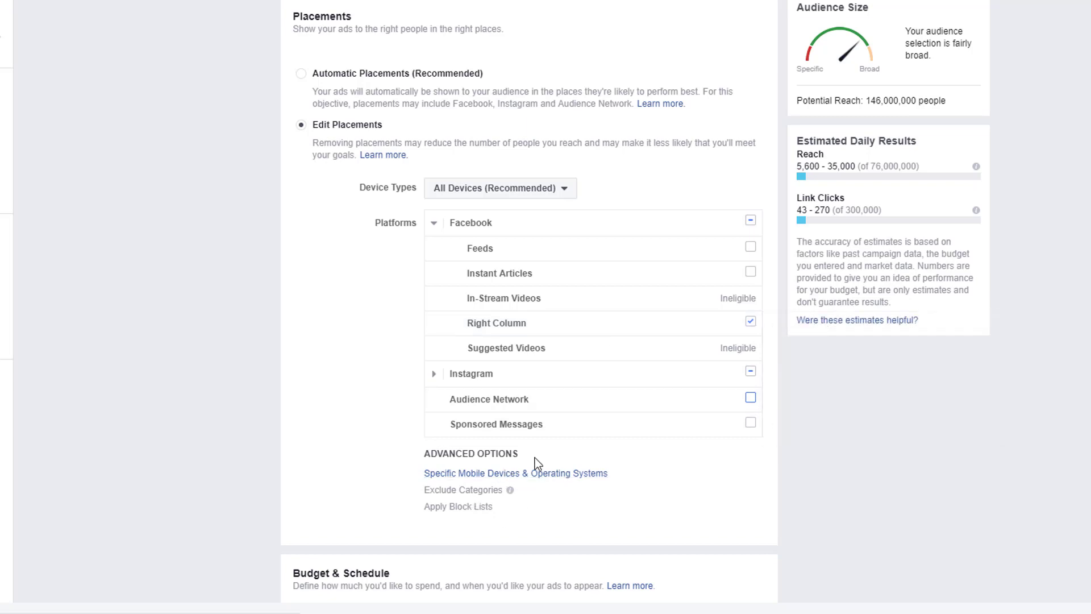
scroll(454, 409, "down", 3)
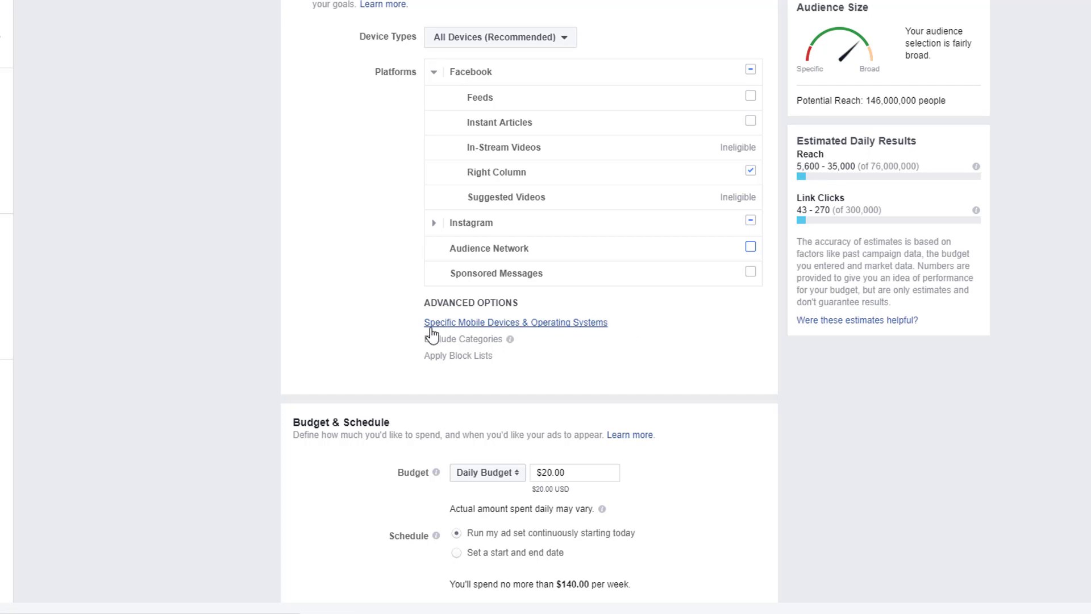
Step: Expand the advanced options for specific mobile devices and operating systems, and review the device choices while keeping All Mobile Devices
left_click(545, 324)
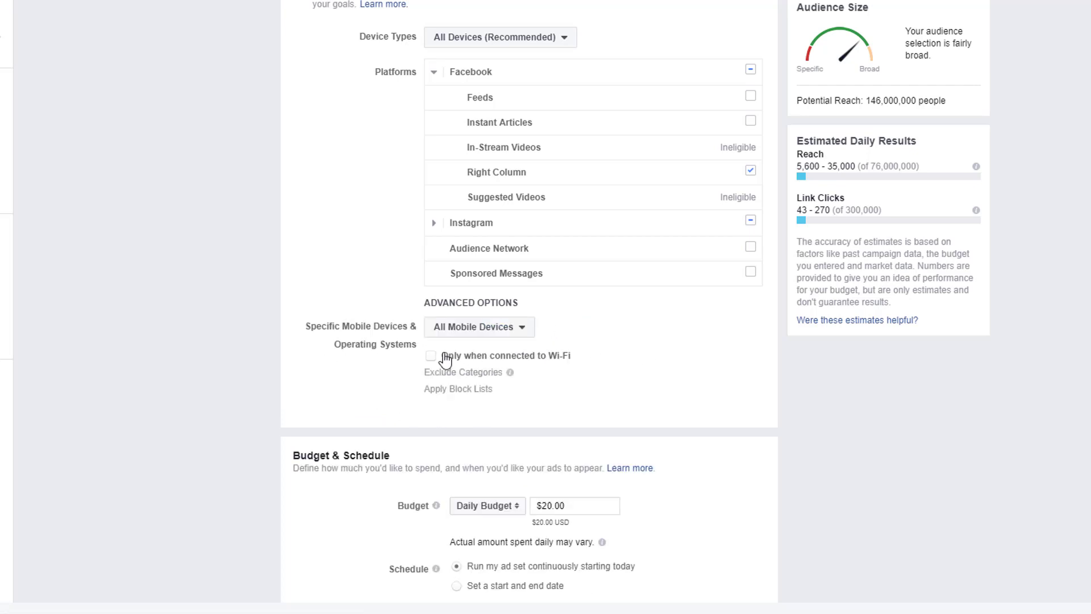
left_click(527, 335)
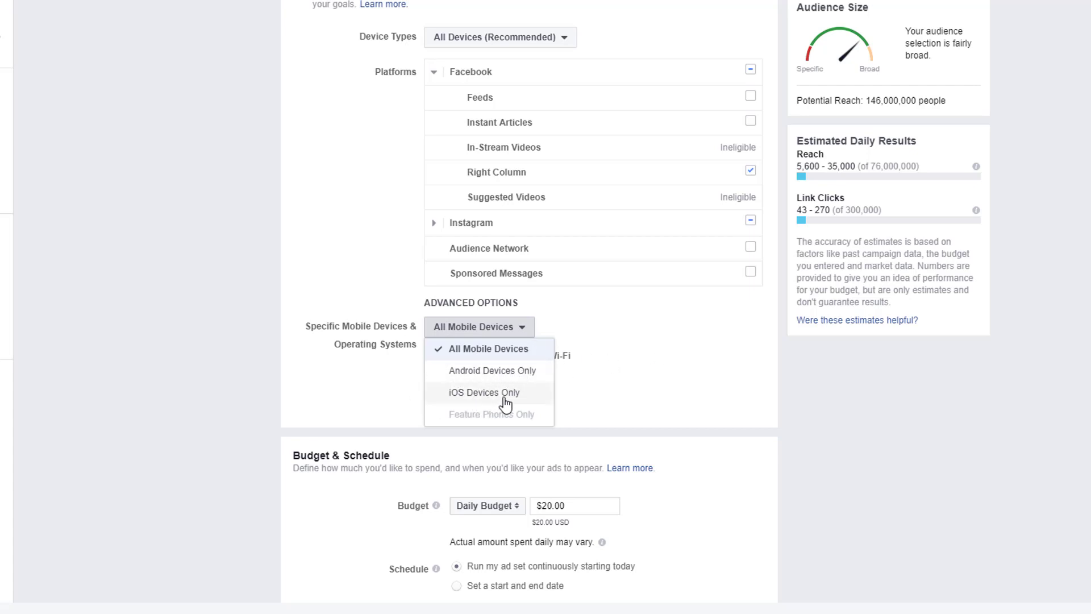
left_click(636, 346)
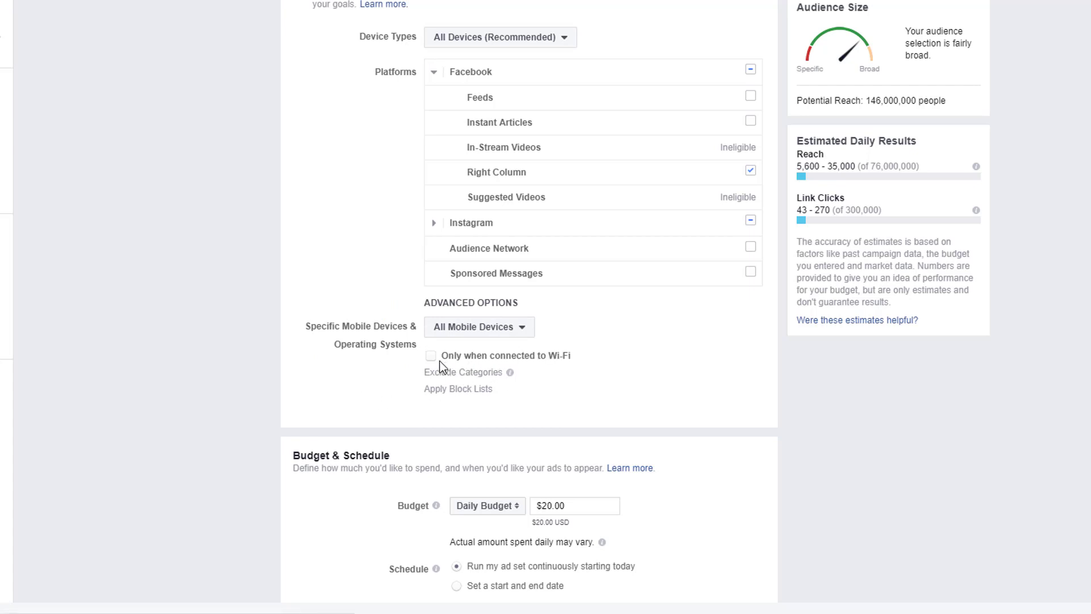
Step: Reset the platform placements to their defaults by reselecting All Devices (Recommended) as the device type
mouse_move(524, 377)
scroll(381, 384, "up", 3)
left_click(500, 188)
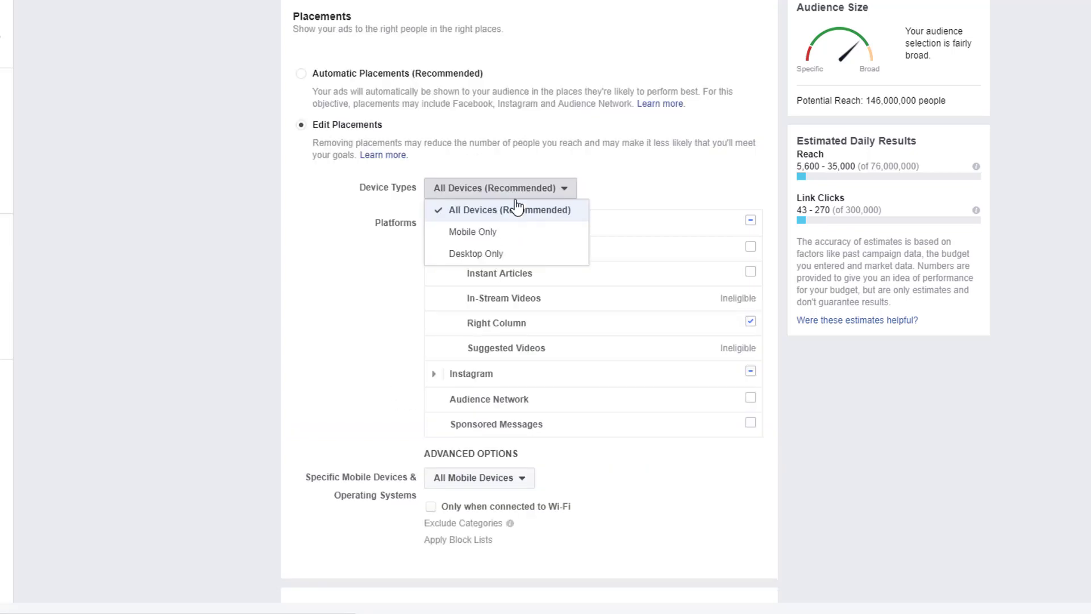
left_click(517, 210)
scroll(655, 487, "down", 3)
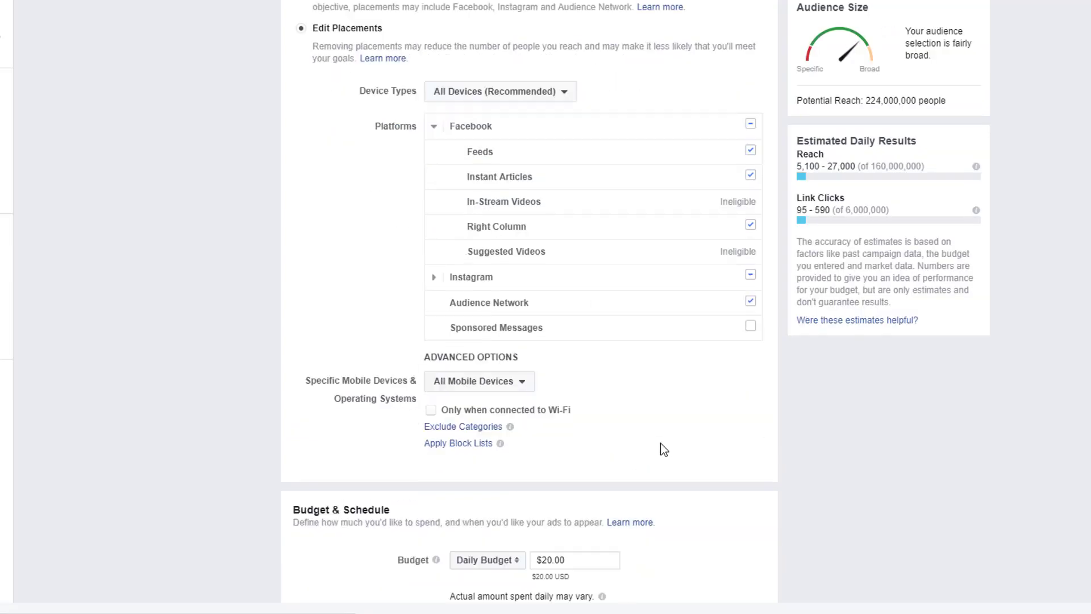
scroll(653, 419, "up", 3)
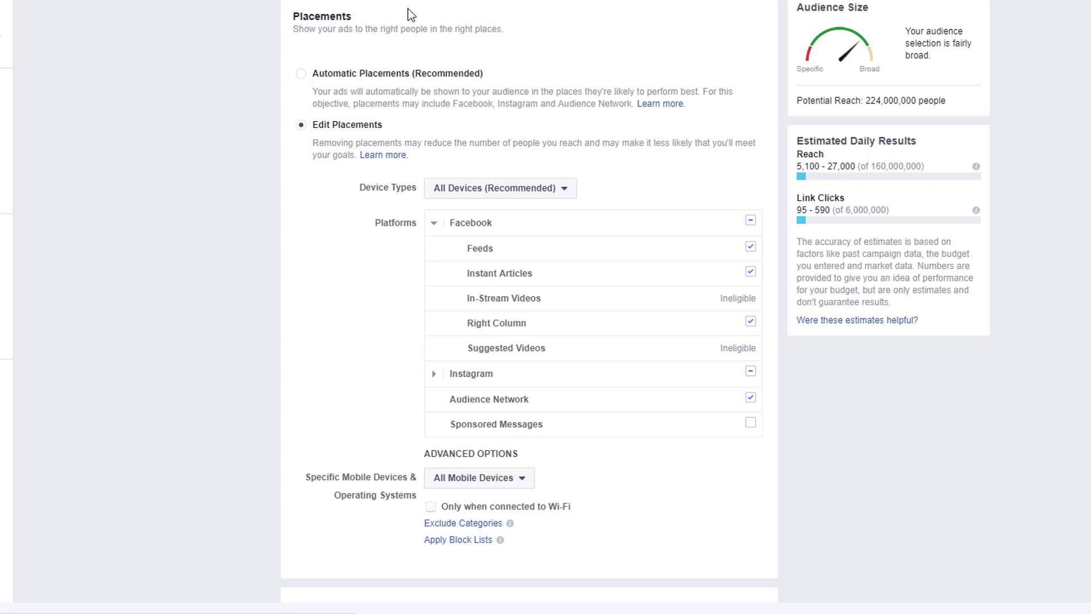
scroll(462, 406, "down", 5)
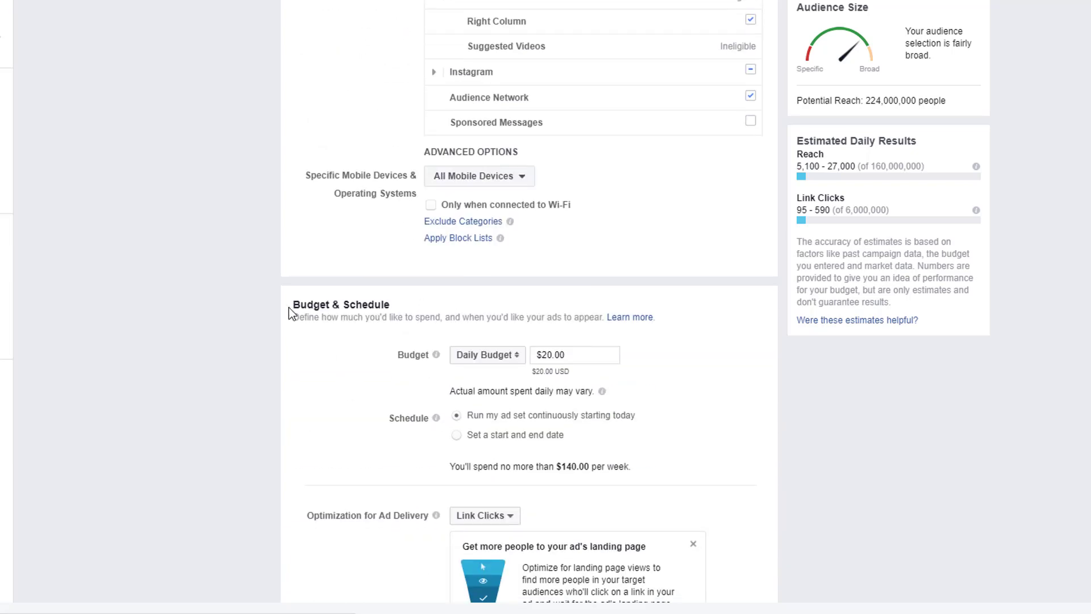
scroll(404, 314, "up", 5)
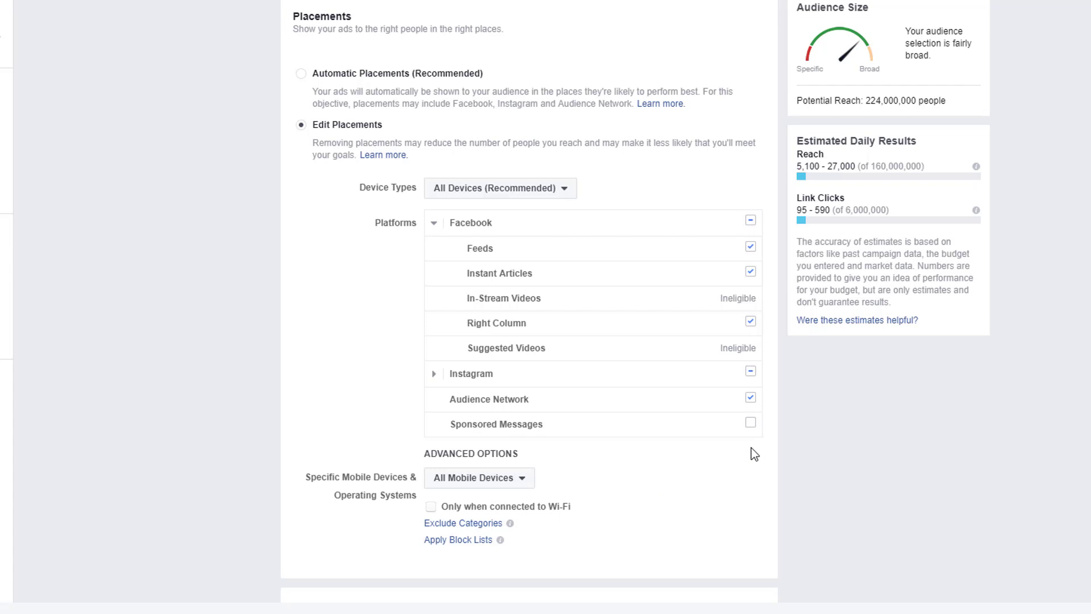
mouse_move(636, 430)
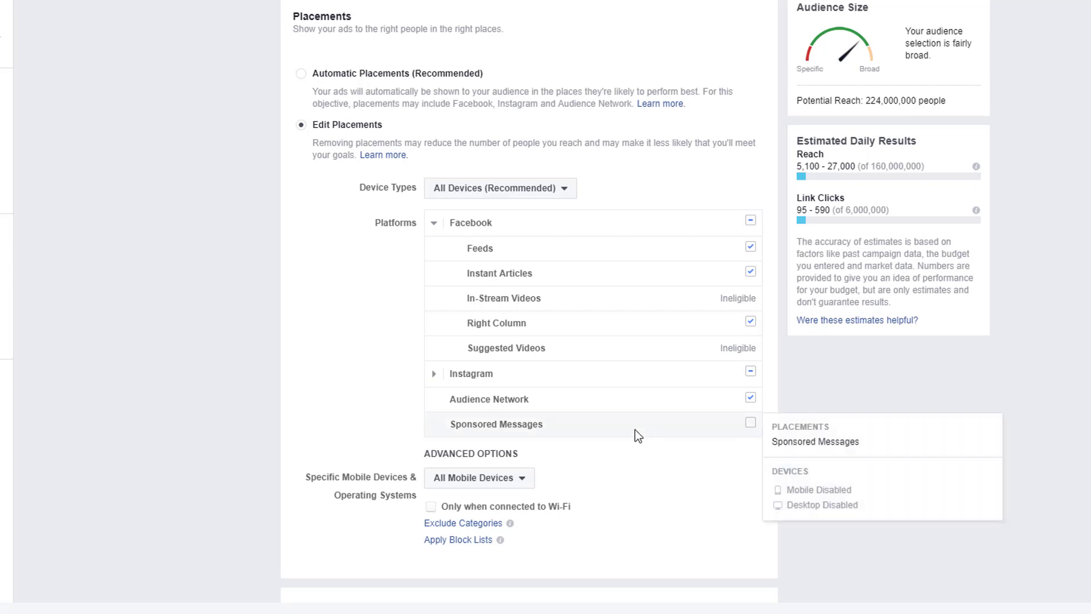